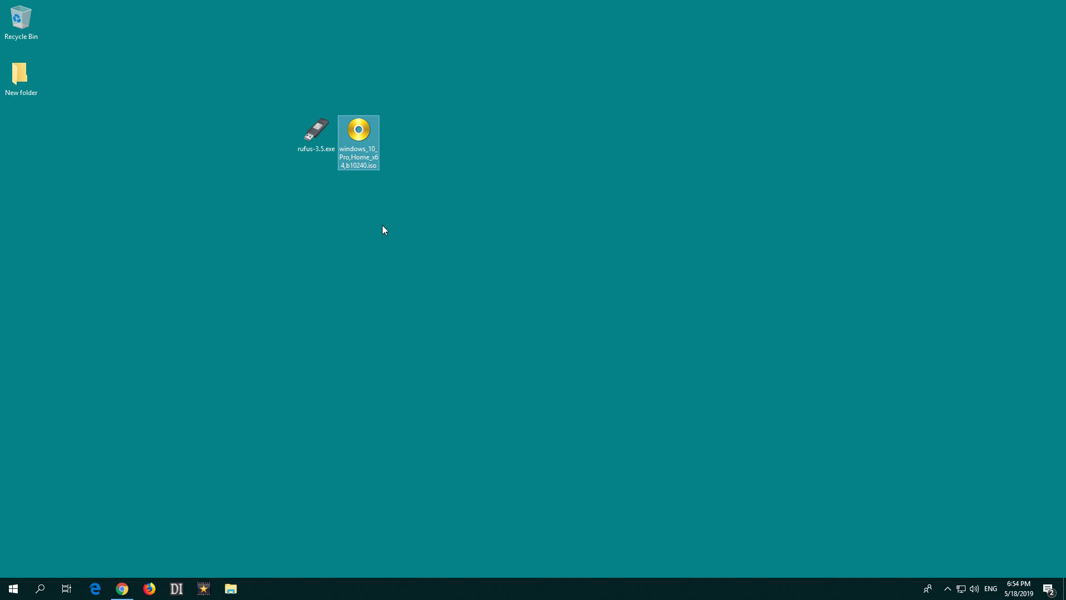
Bring Chrome back and look over the Rufus website and its address.
{"action": "left_click", "coordinate": [317, 147]}
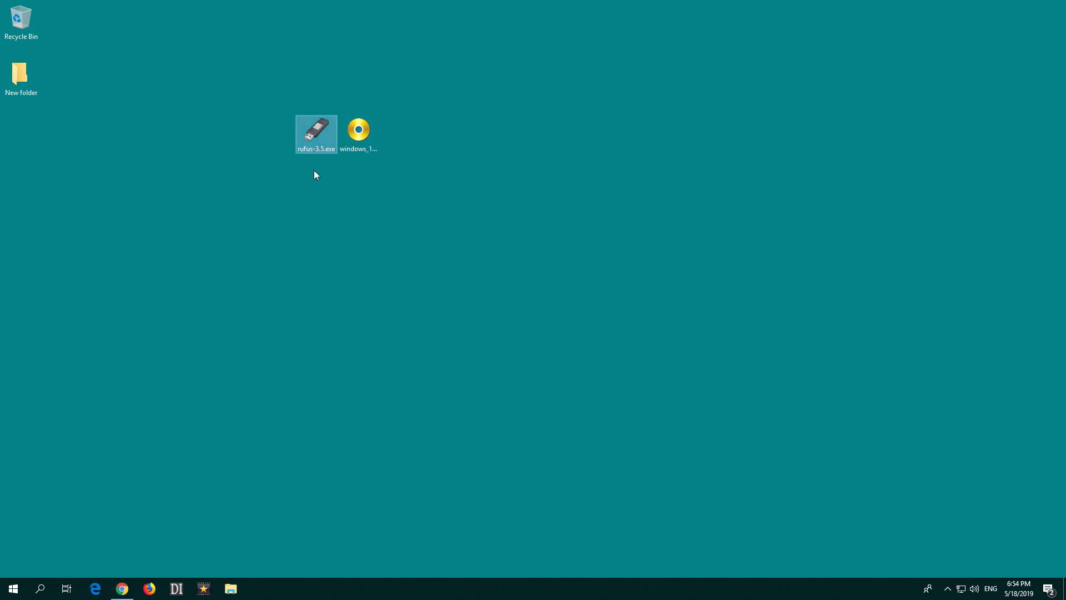
{"action": "left_click", "coordinate": [122, 589]}
{"action": "left_click", "coordinate": [202, 18]}
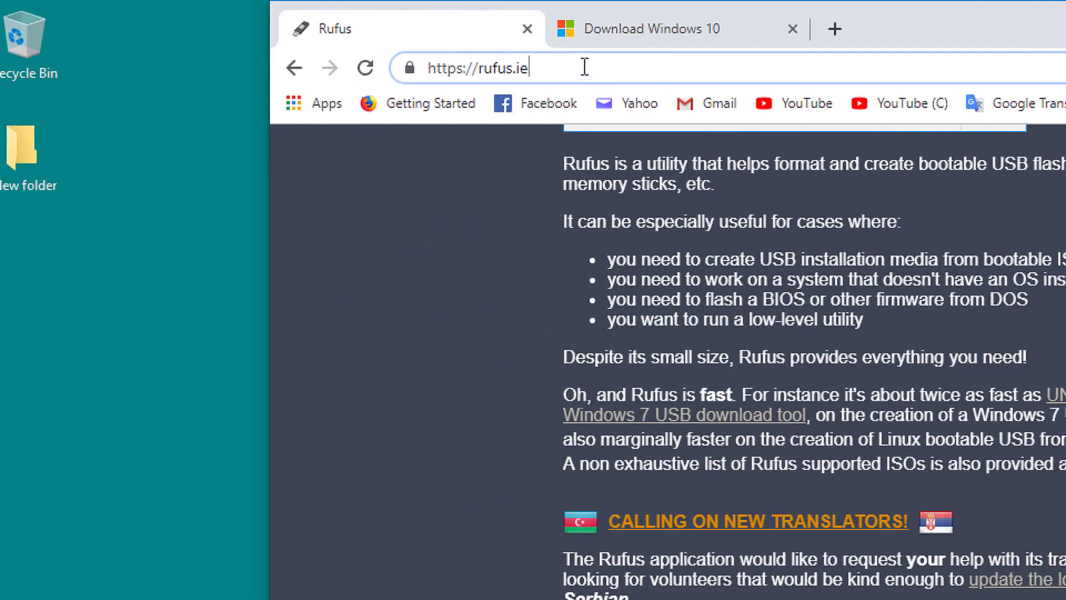
{"action": "left_click", "coordinate": [578, 68]}
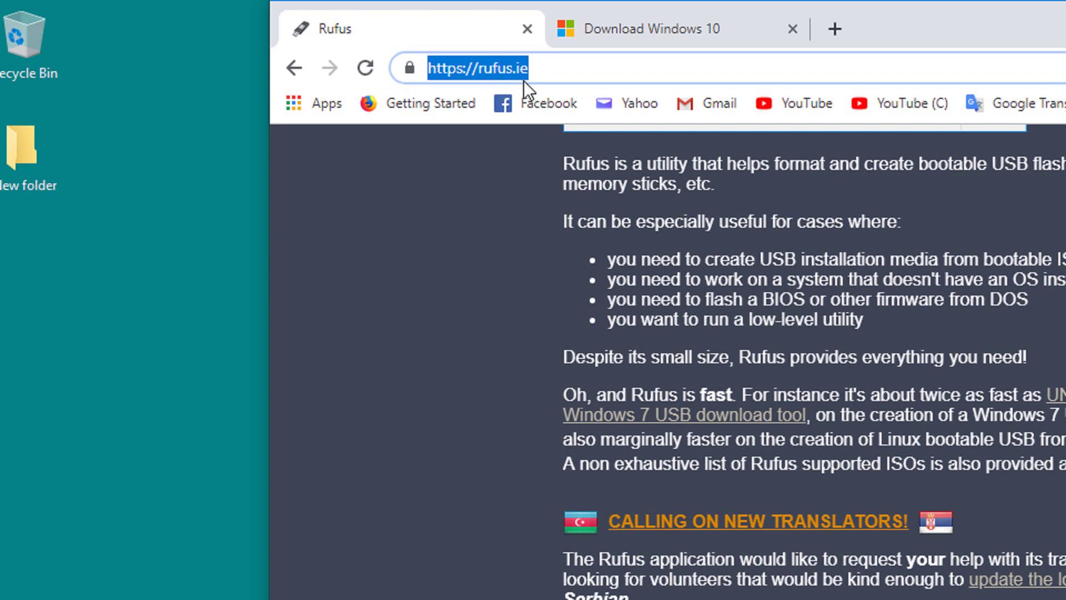
Start downloading the media creation tool from Microsoft's Download Windows 10 page, then minimize Chrome.
{"action": "left_click", "coordinate": [642, 43]}
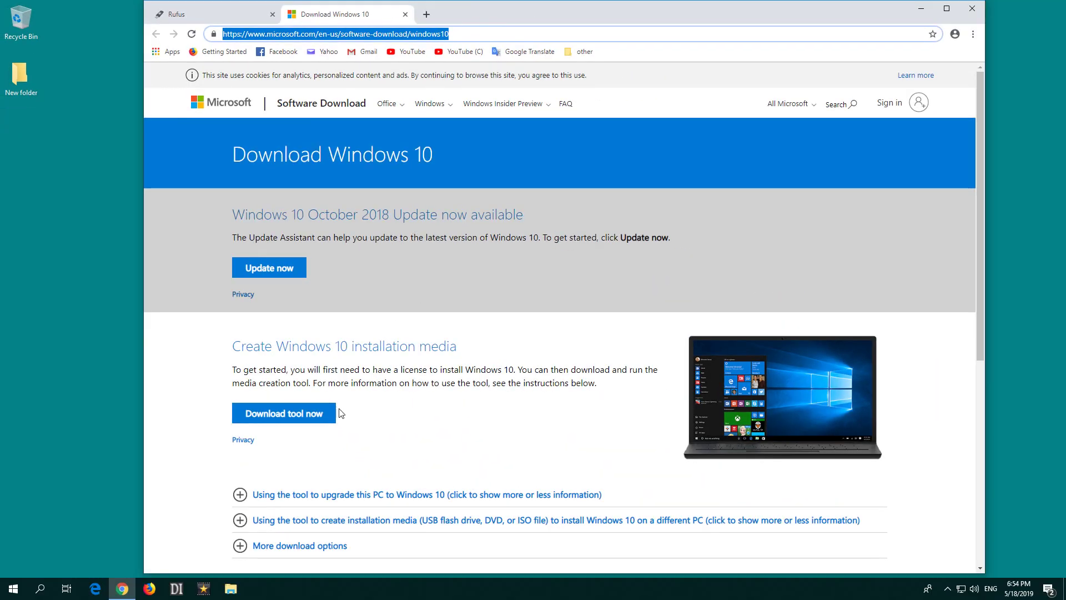
{"action": "left_click", "coordinate": [307, 415]}
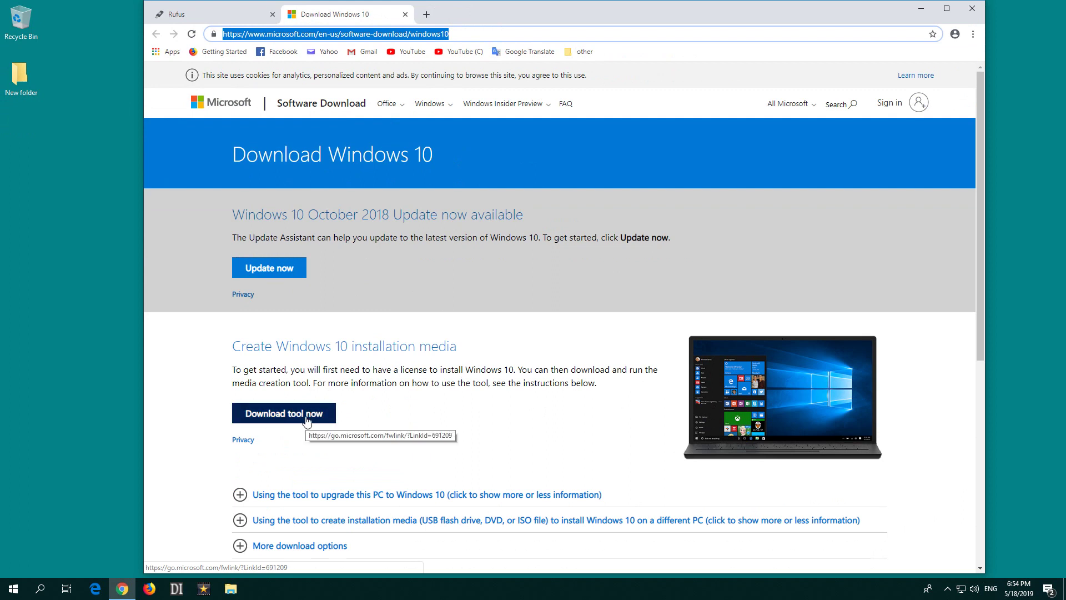
{"action": "left_click", "coordinate": [920, 9]}
Launch rufus-3.5.exe from the desktop, then select the Windows 10 ISO file.
{"action": "double_click", "coordinate": [316, 130]}
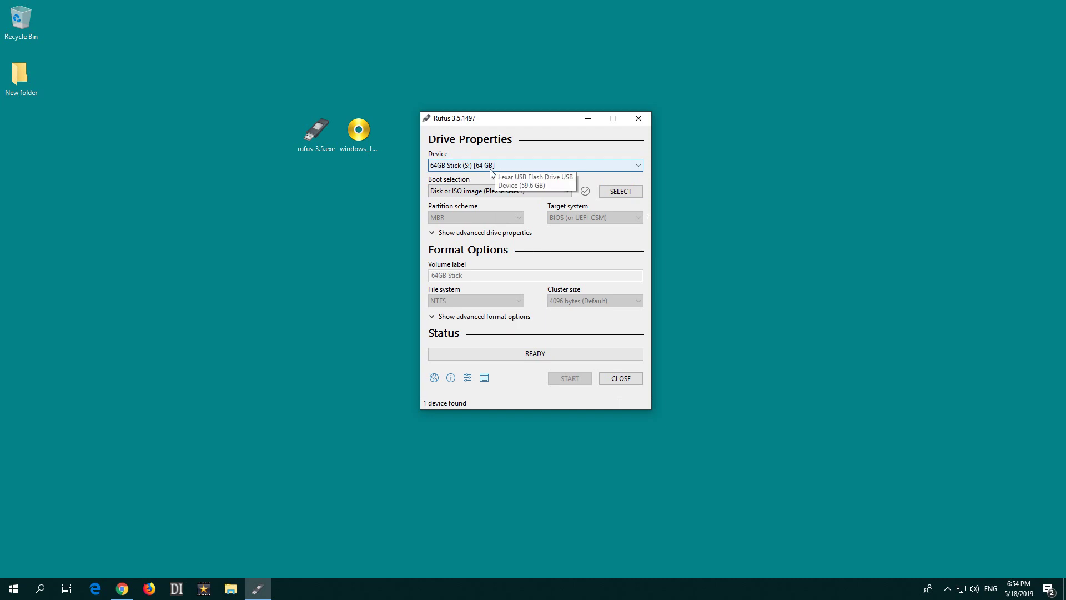
{"action": "left_click", "coordinate": [357, 138]}
{"action": "right_click", "coordinate": [365, 138]}
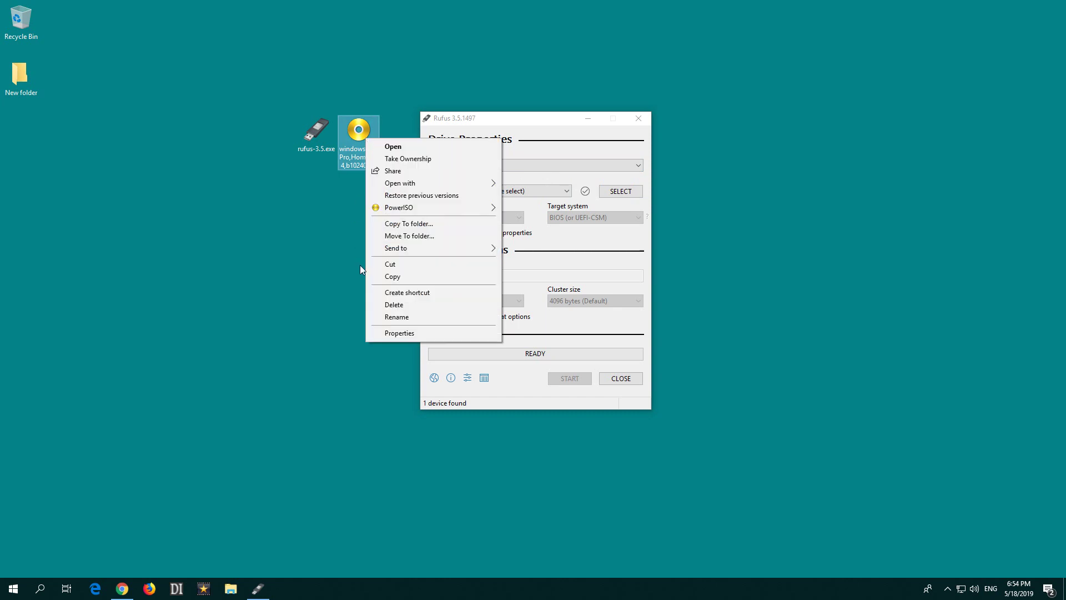
{"action": "left_click", "coordinate": [398, 334]}
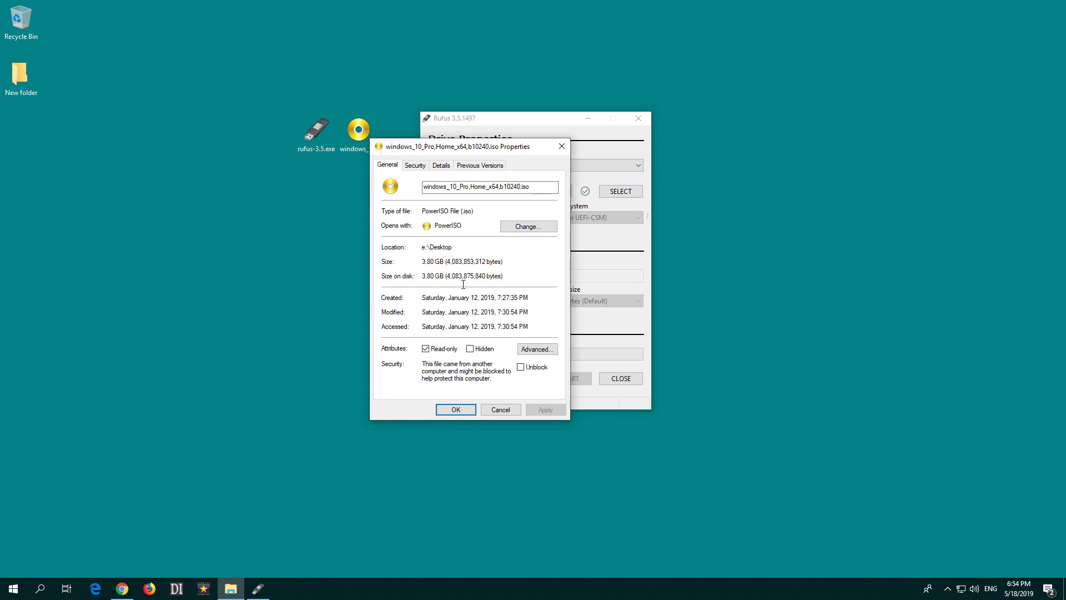
{"action": "left_click", "coordinate": [500, 409]}
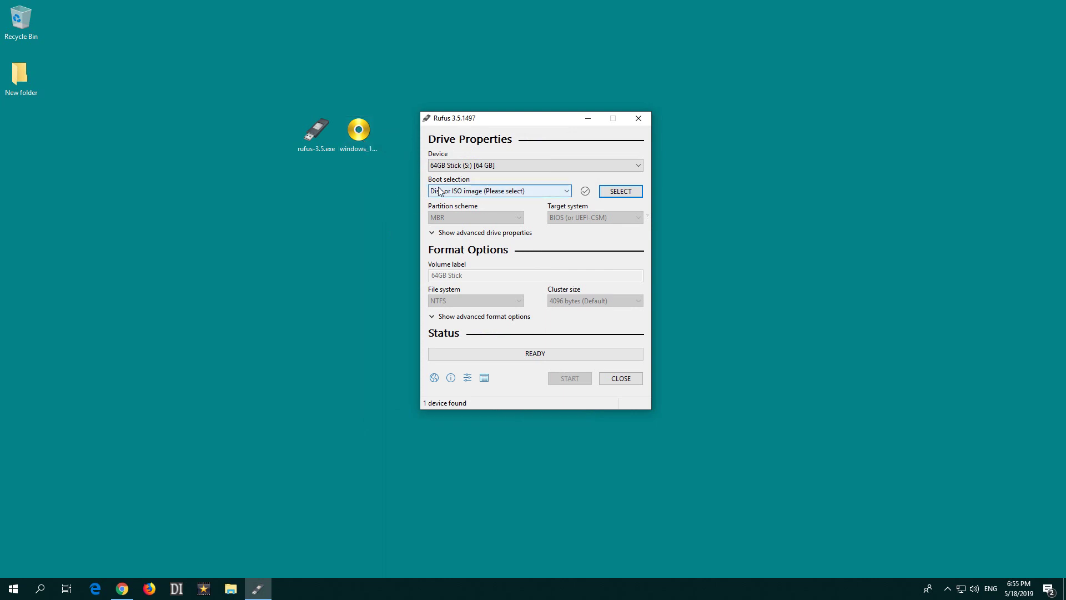
With Boot selection on Disk or ISO image, load windows_10_Pro,Home_x64,b10240.iso from the desktop.
{"action": "left_click", "coordinate": [497, 193]}
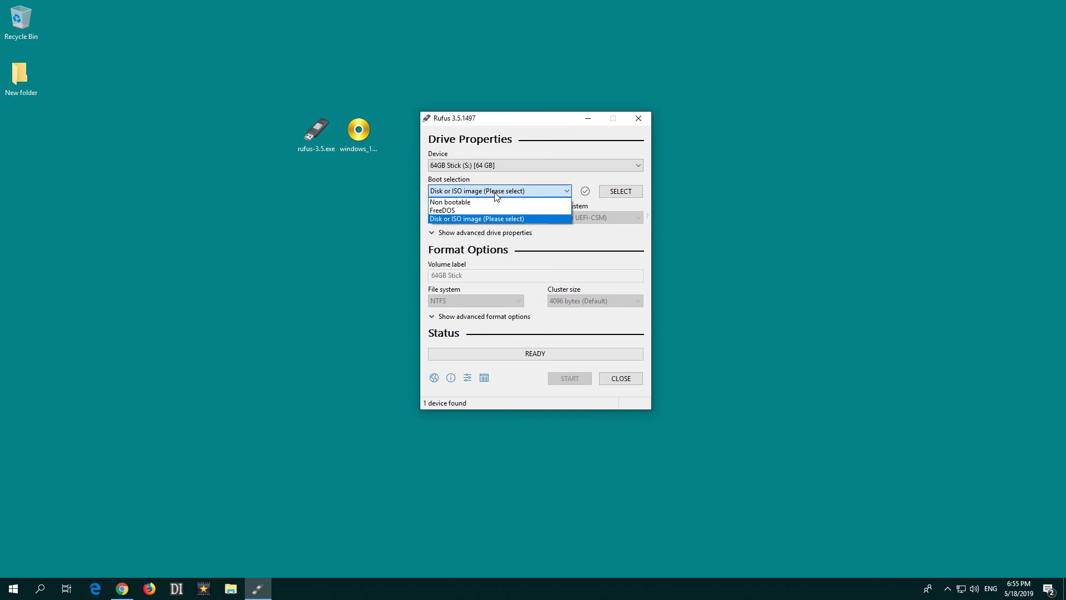
{"action": "left_click", "coordinate": [474, 219]}
{"action": "left_click", "coordinate": [621, 190]}
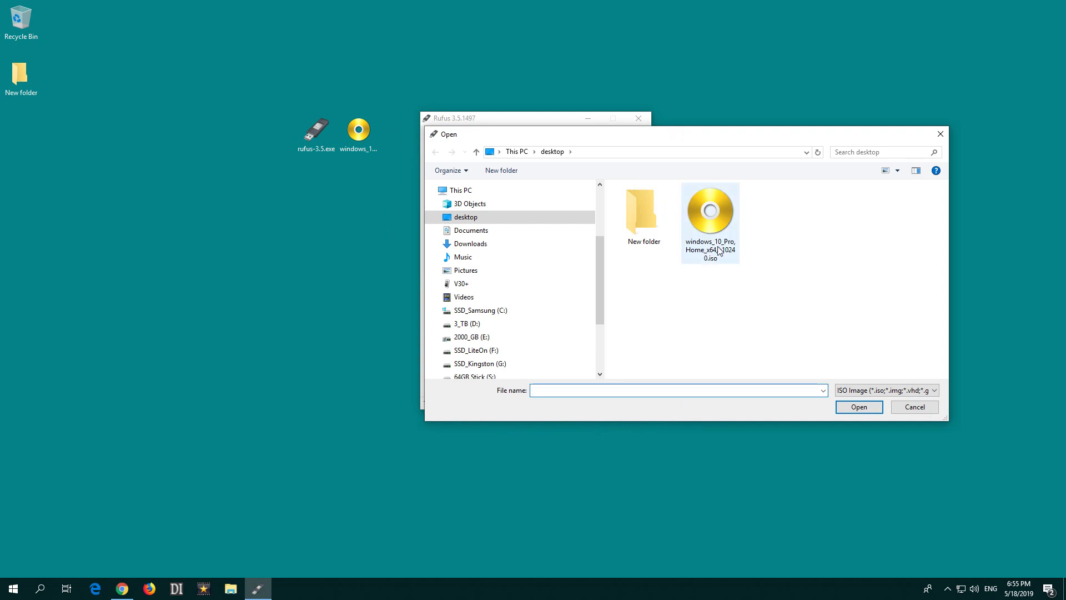
{"action": "left_click", "coordinate": [718, 250]}
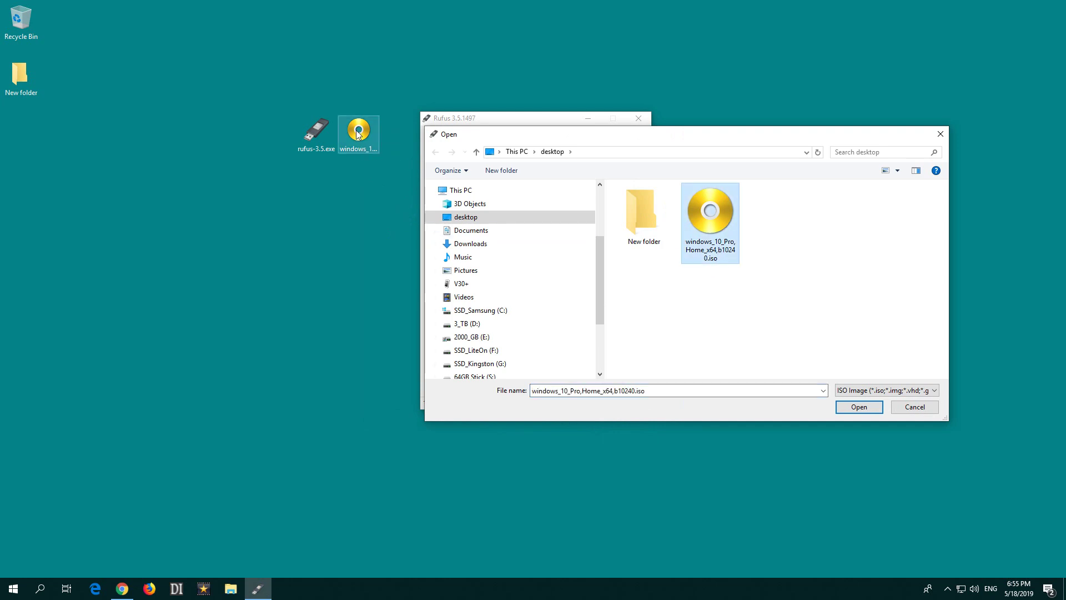
{"action": "left_click", "coordinate": [862, 411]}
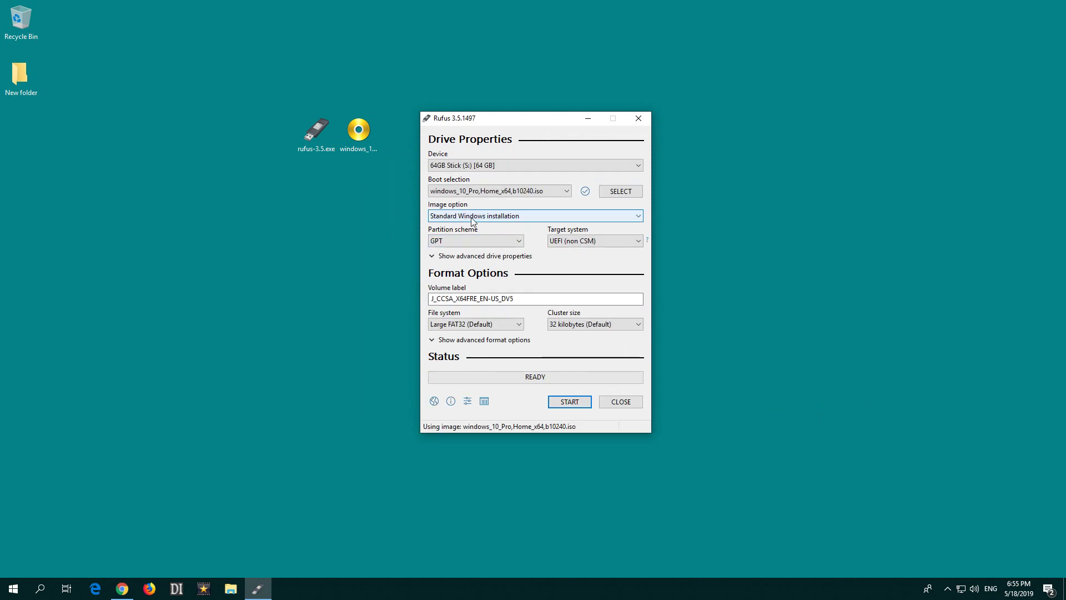
Keep Standard Windows installation and use the MBR partition scheme with a BIOS (or UEFI-CSM) target.
{"action": "left_click", "coordinate": [495, 218]}
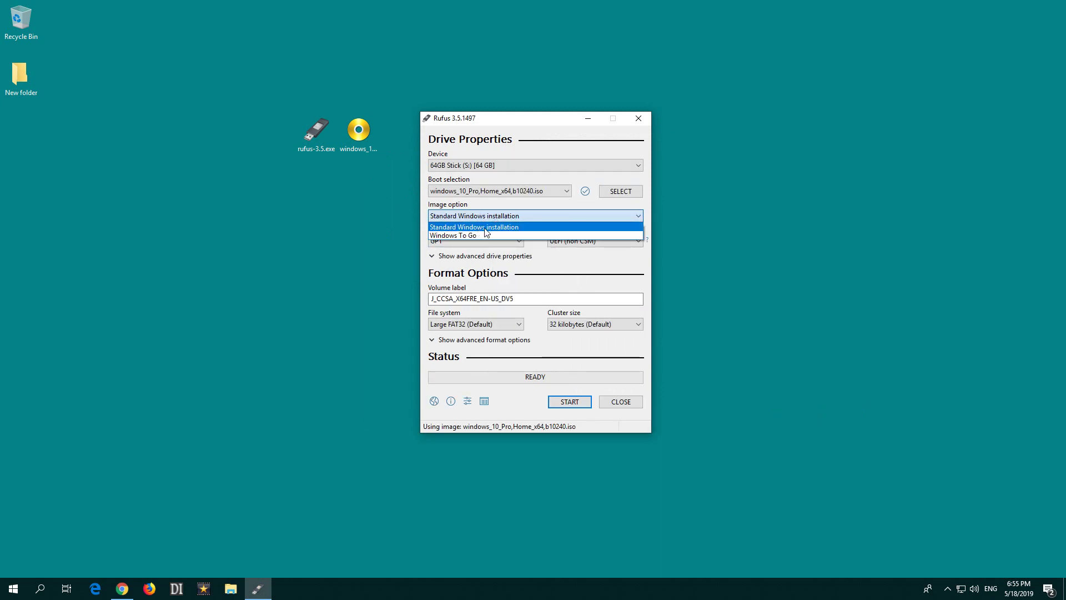
{"action": "left_click", "coordinate": [485, 227]}
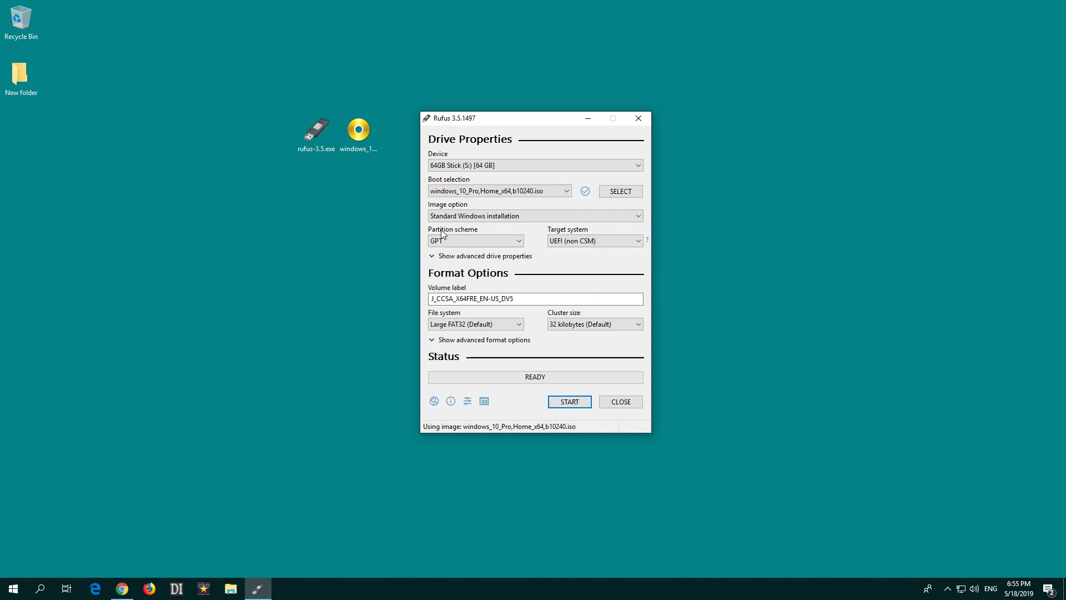
{"action": "left_click", "coordinate": [491, 242]}
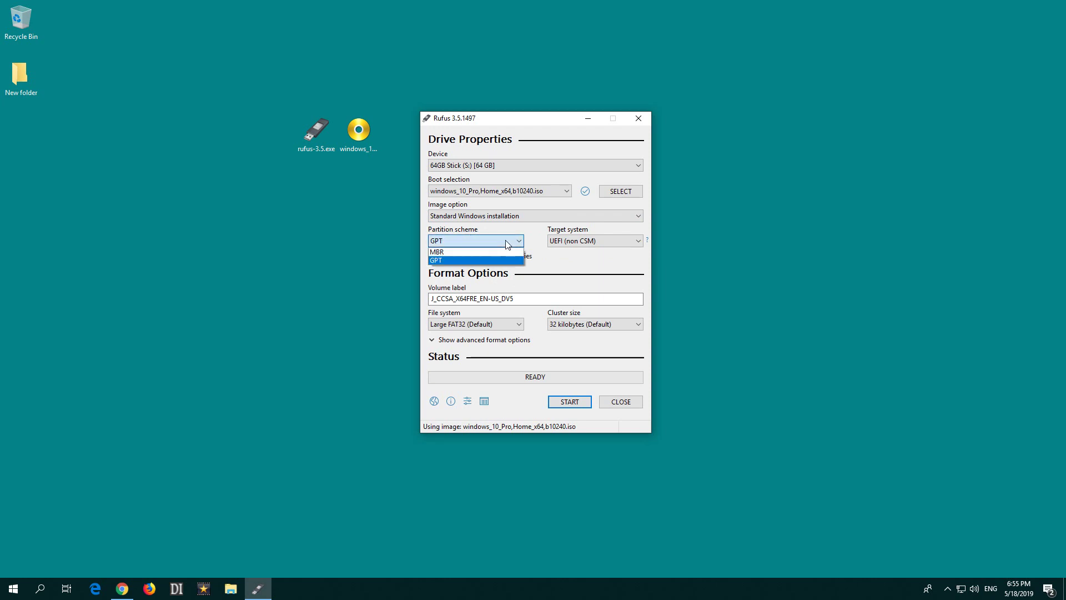
{"action": "left_click", "coordinate": [458, 254]}
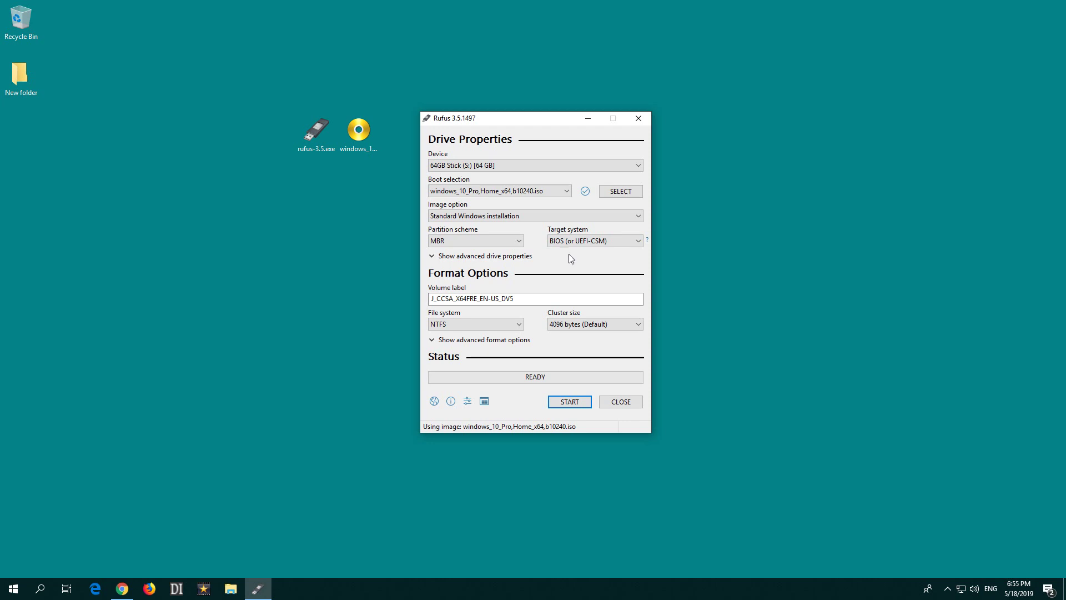
{"action": "left_click", "coordinate": [584, 243]}
{"action": "left_click", "coordinate": [589, 243]}
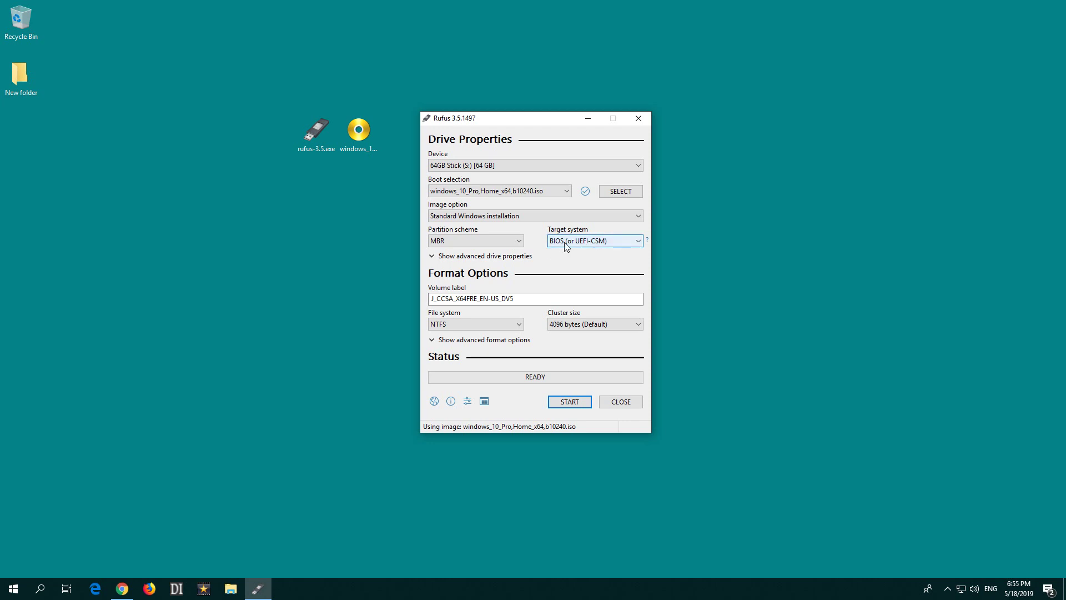
Label the volume 'Windows 10', keeping NTFS and the default 4096-byte cluster size.
{"action": "left_click_drag", "start_coordinate": [555, 299], "coordinate": [392, 302]}
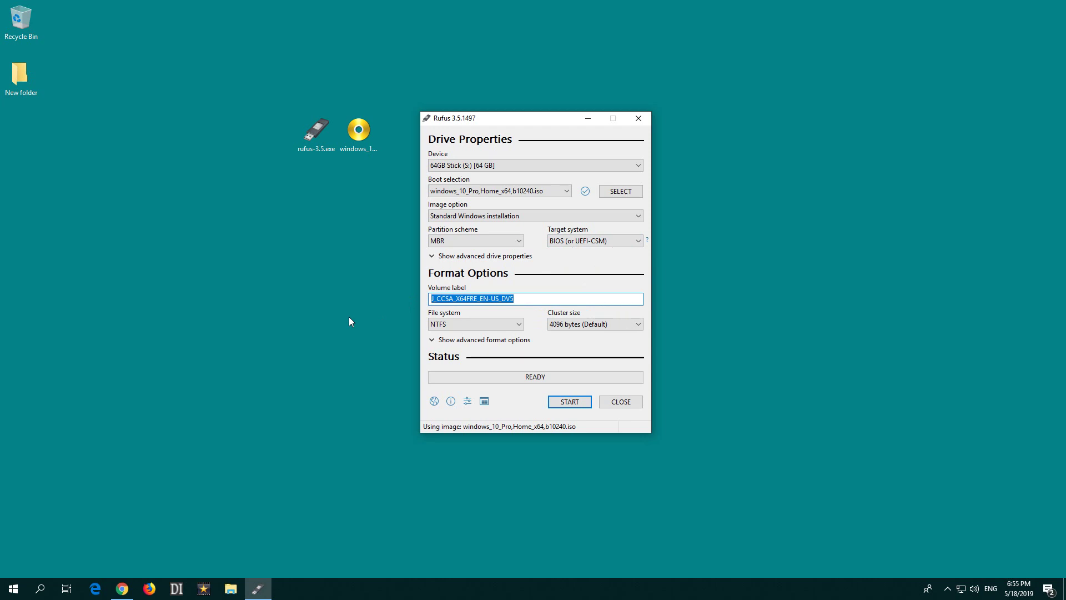
{"action": "type", "text": "Window"}
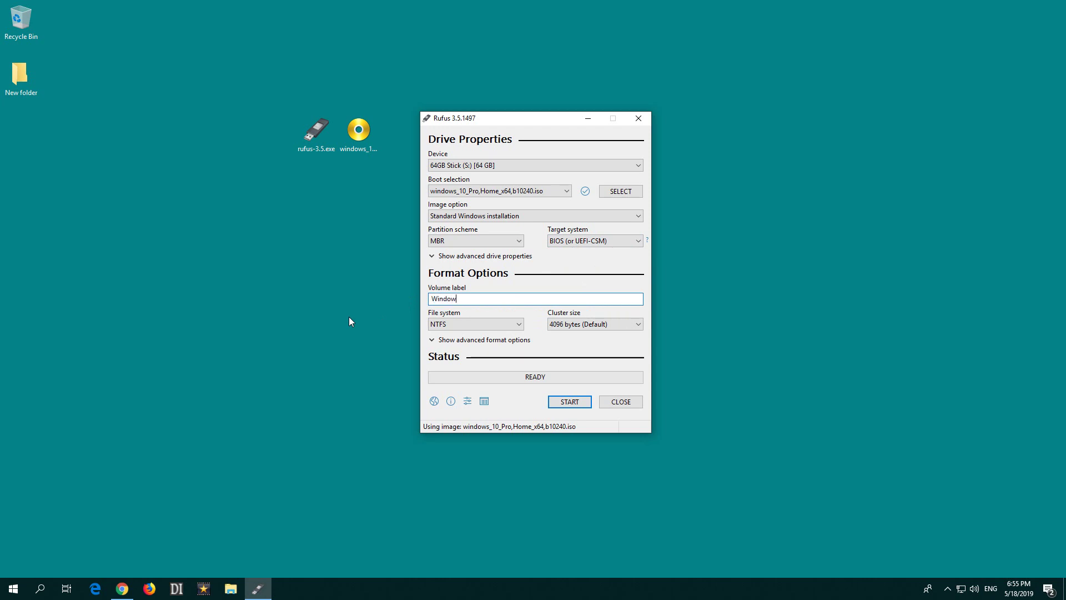
{"action": "type", "text": "s 10"}
{"action": "left_click", "coordinate": [512, 326]}
{"action": "left_click", "coordinate": [511, 327]}
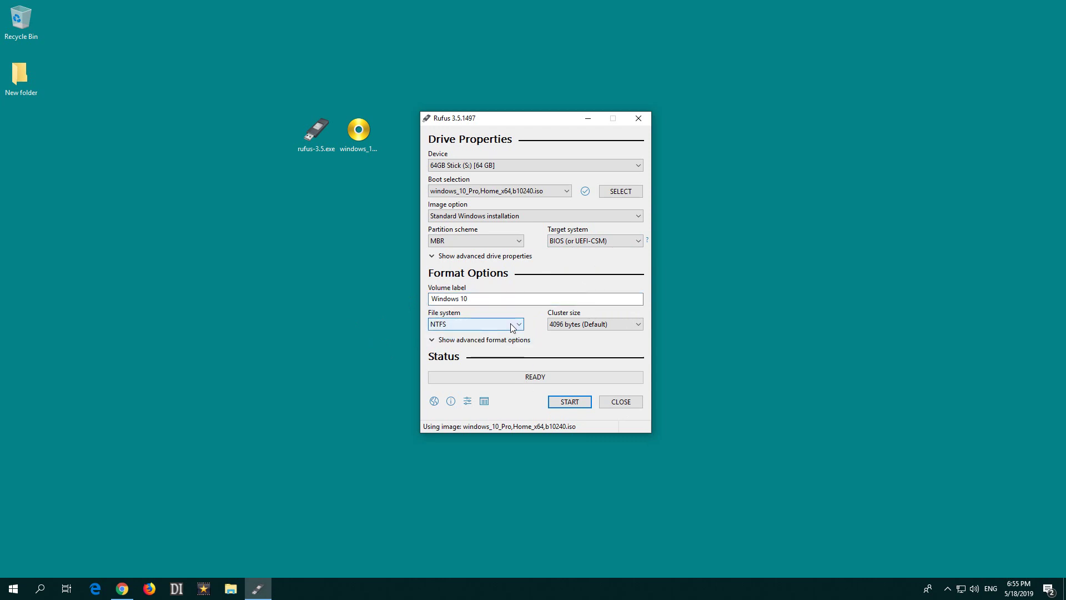
{"action": "left_click", "coordinate": [611, 327]}
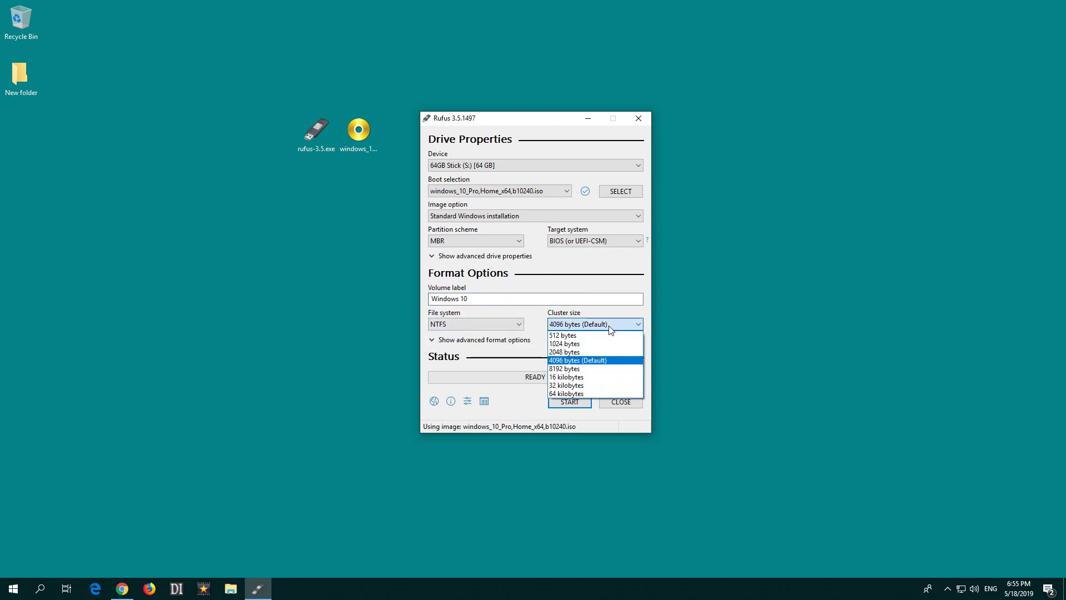
{"action": "left_click", "coordinate": [600, 362]}
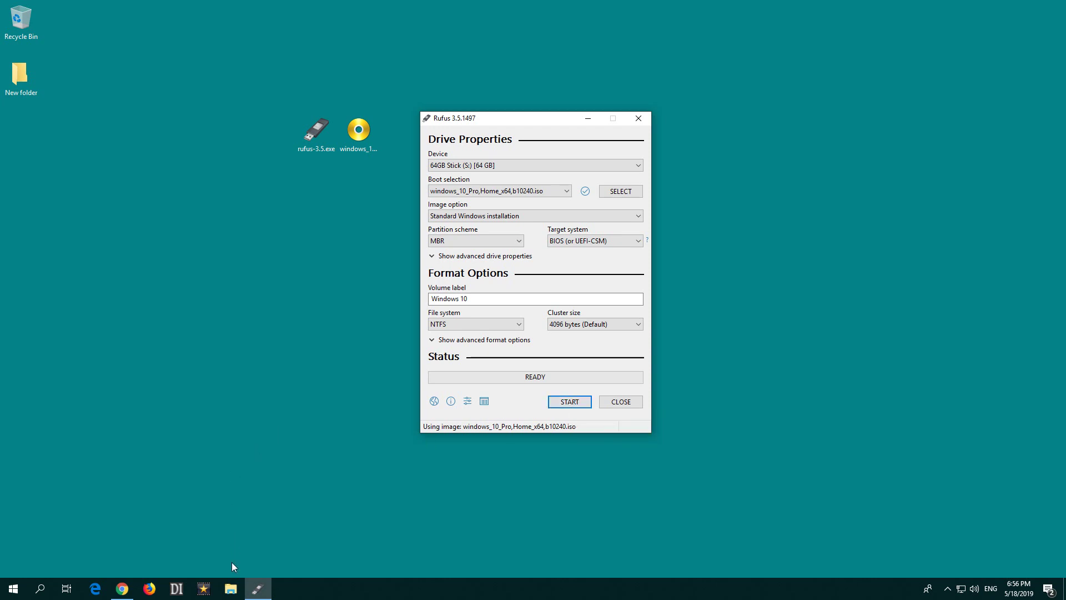
{"action": "left_click", "coordinate": [230, 588]}
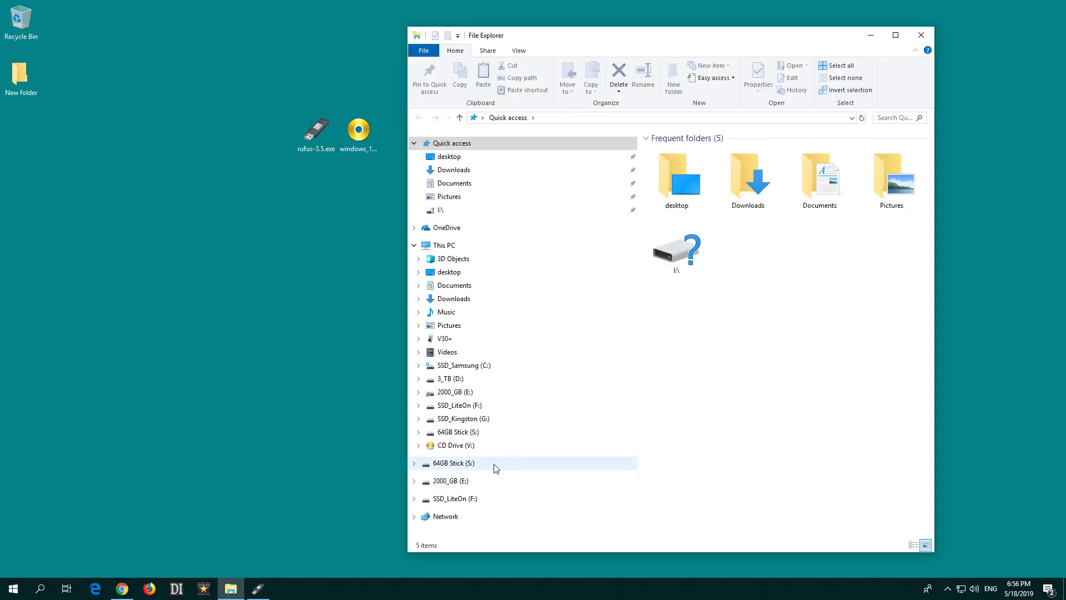
{"action": "left_click", "coordinate": [453, 464]}
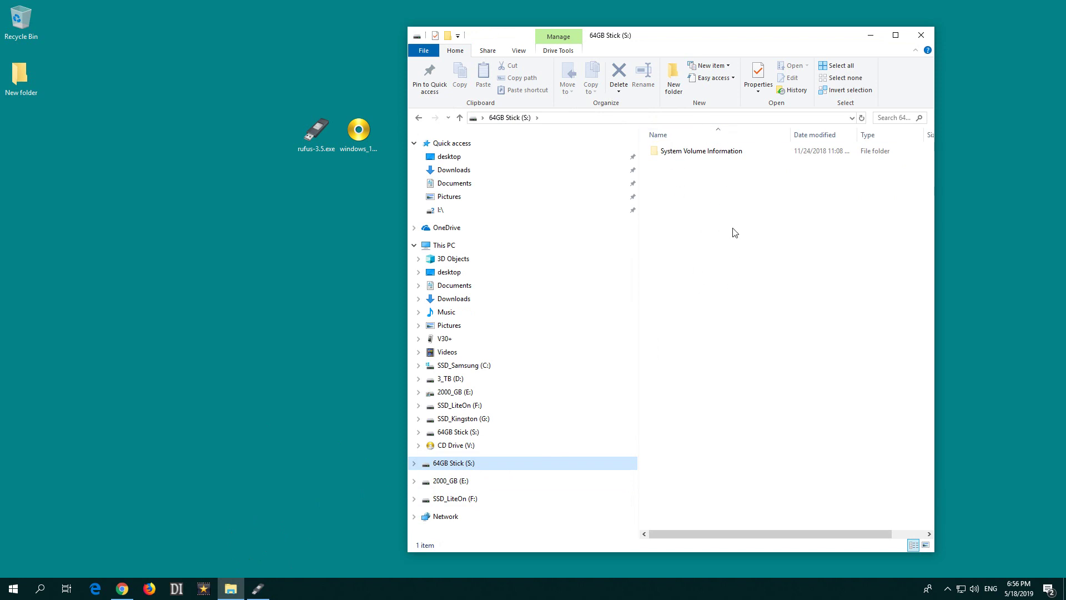
{"action": "left_click", "coordinate": [925, 38]}
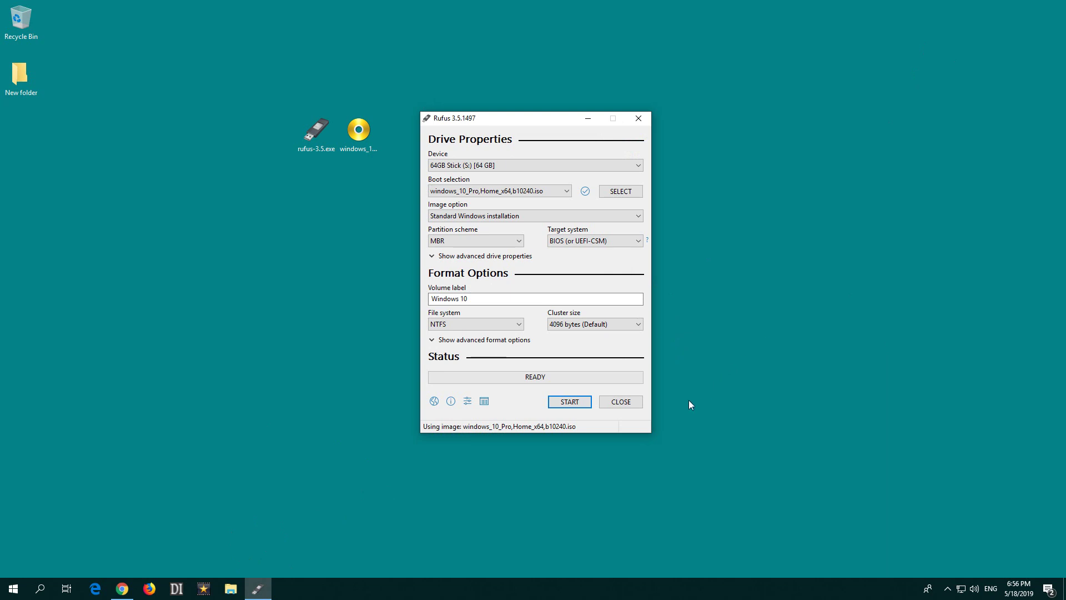
Start writing the Windows 10 installer and accept that all data on the 64GB stick is erased.
{"action": "left_click", "coordinate": [570, 403]}
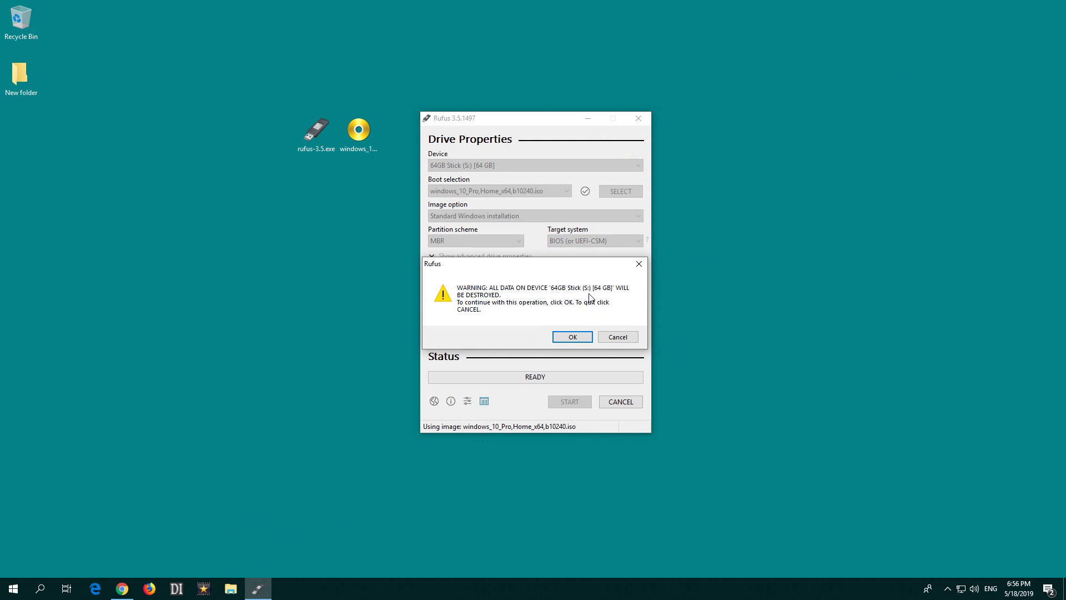
{"action": "left_click", "coordinate": [573, 337]}
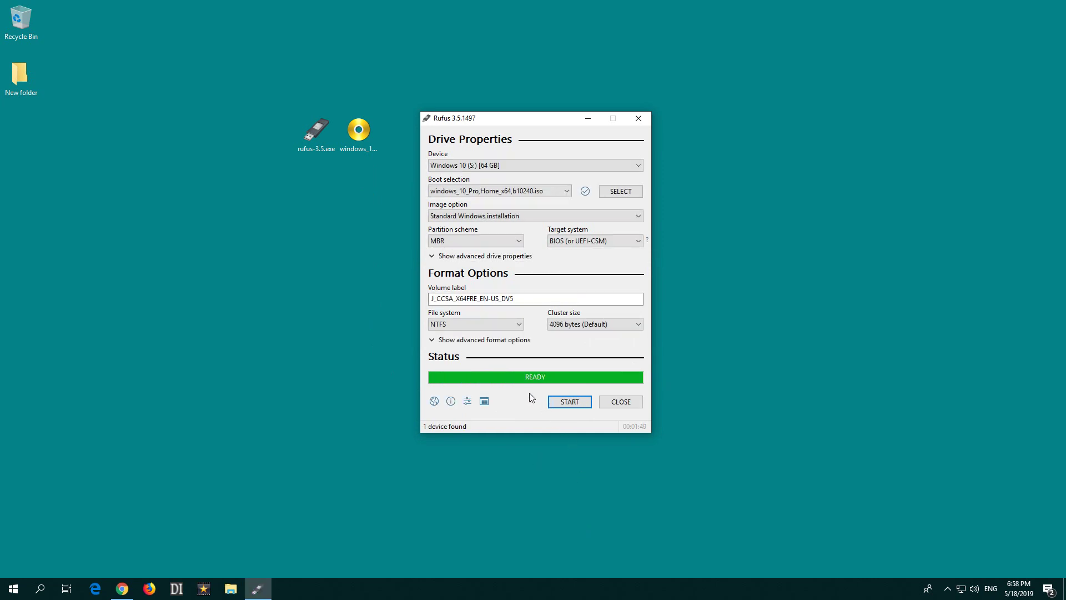
{"action": "left_click", "coordinate": [622, 402]}
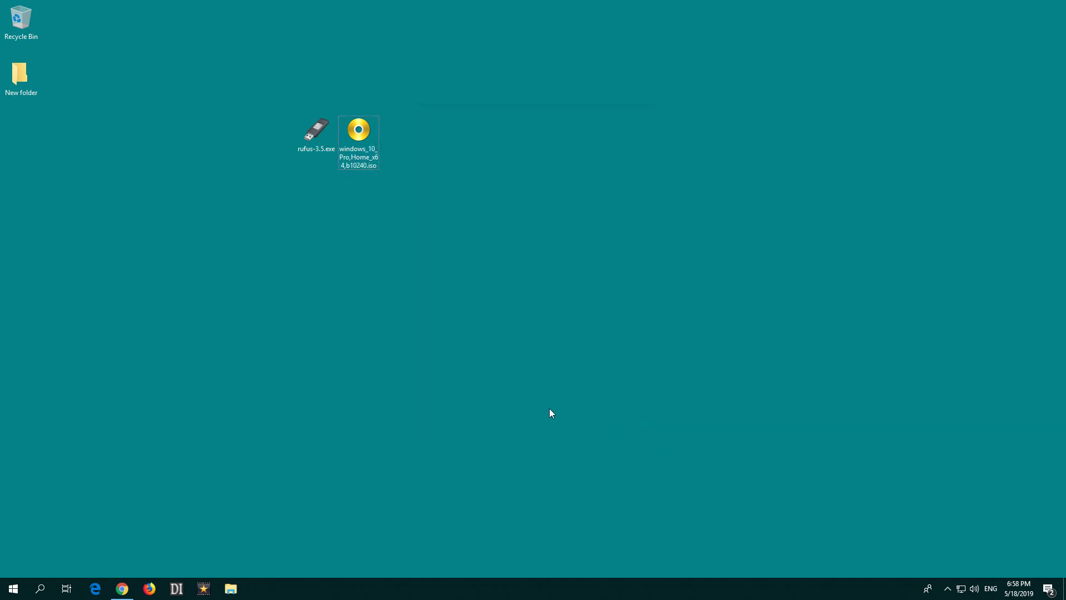
{"action": "key", "text": "super+e"}
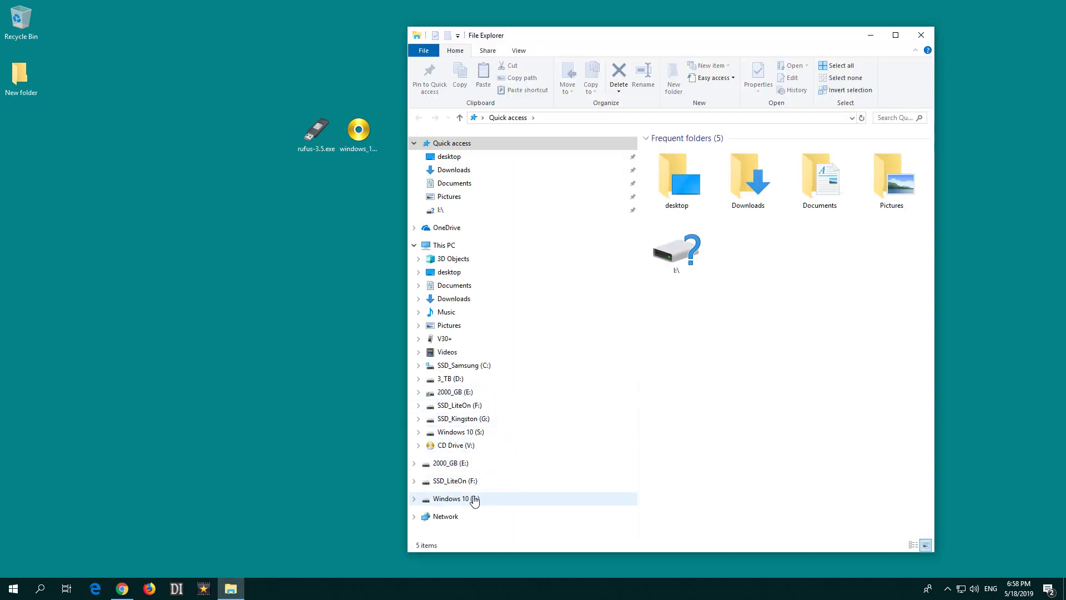
{"action": "left_click", "coordinate": [460, 499]}
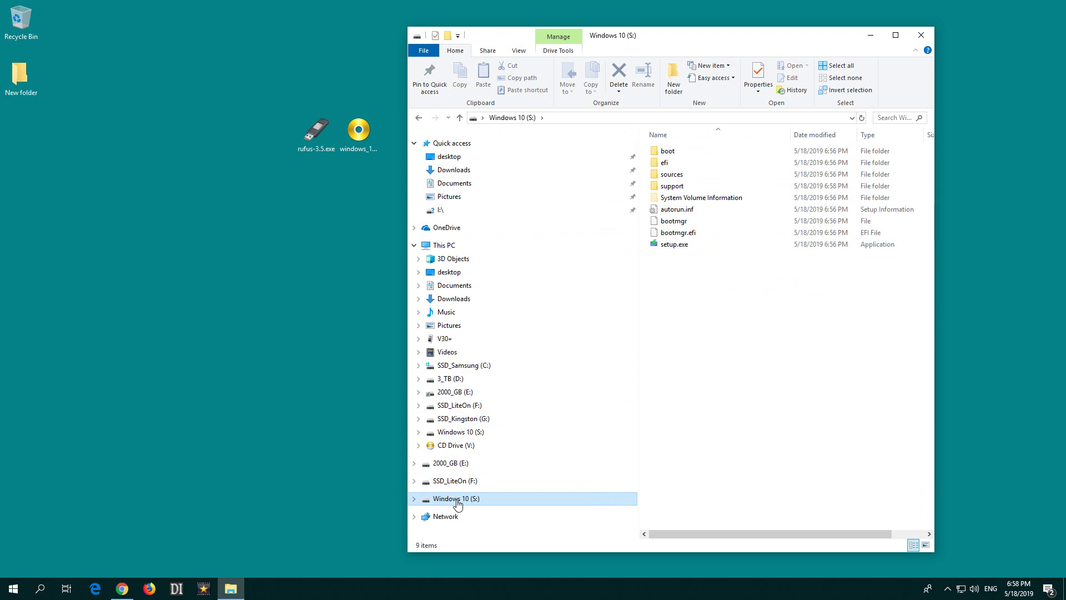
{"action": "left_click", "coordinate": [921, 37]}
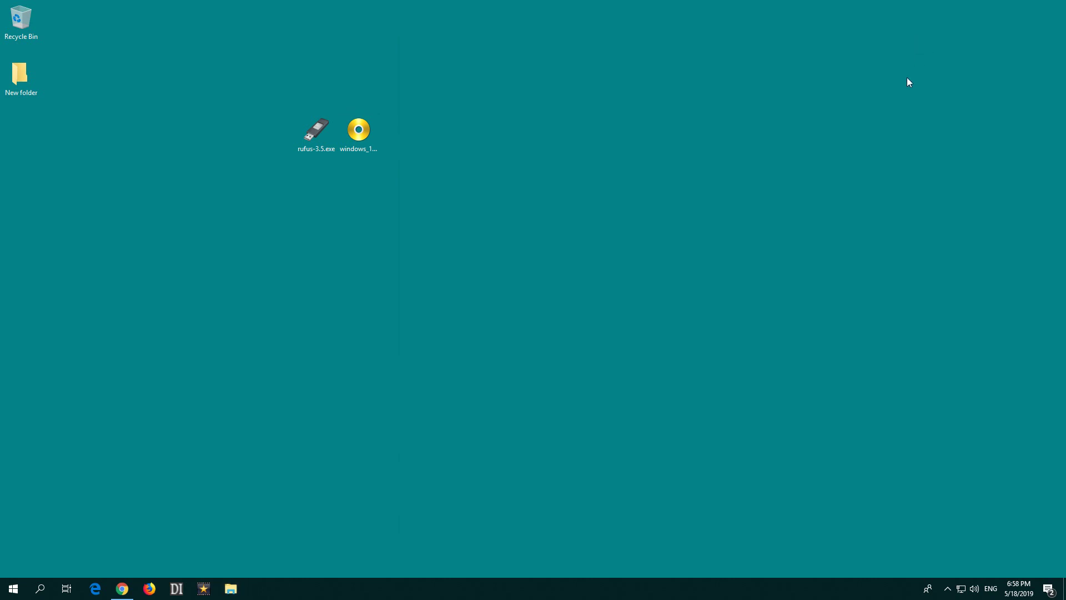